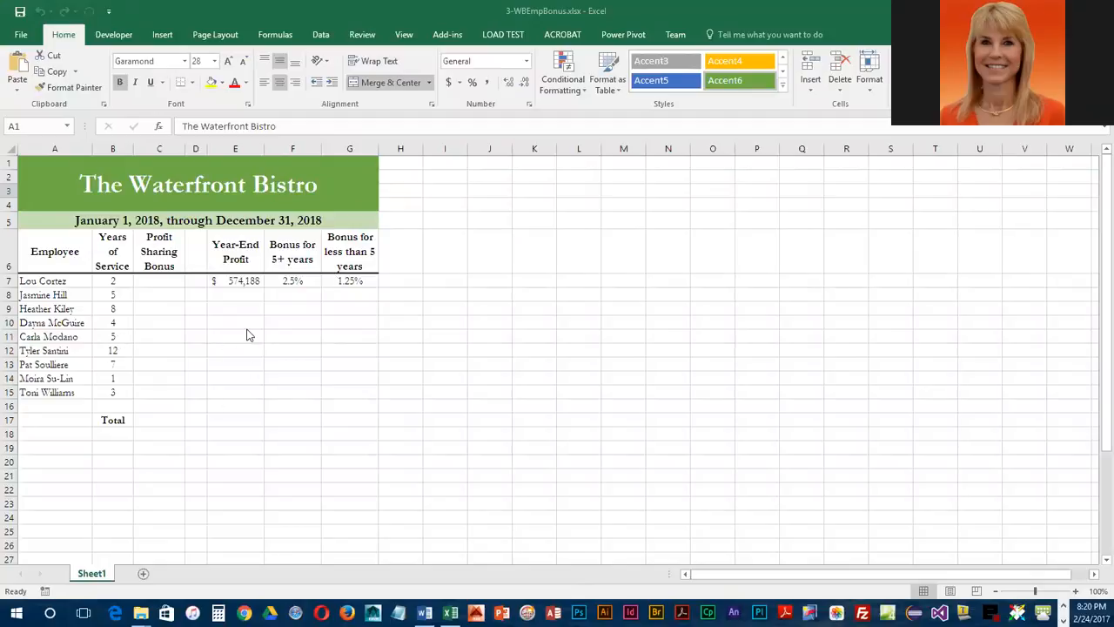
Name the Years of Service values in B7:B15 as the range Years
{"action": "left_click", "coordinate": [182, 321]}
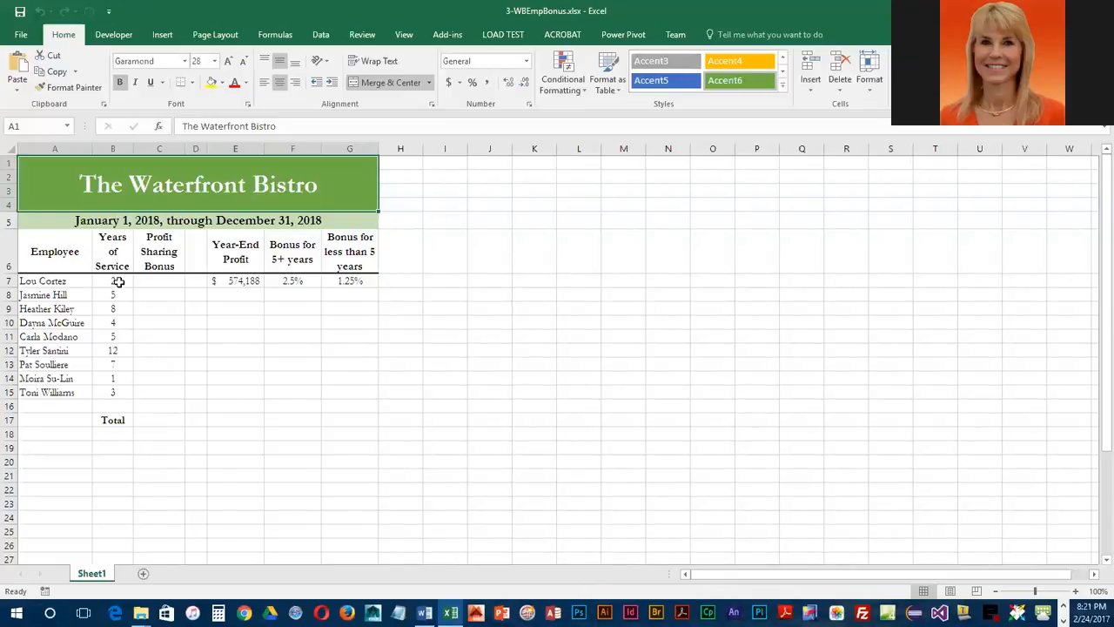
{"action": "left_click_drag", "start_coordinate": [117, 280], "coordinate": [122, 388]}
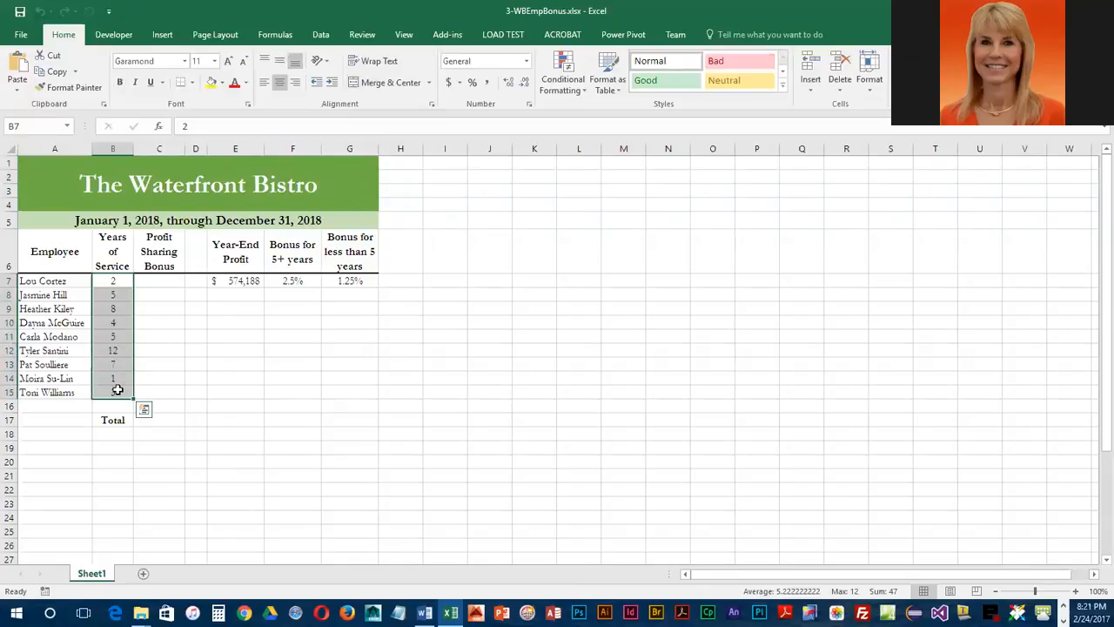
{"action": "left_click", "coordinate": [26, 126]}
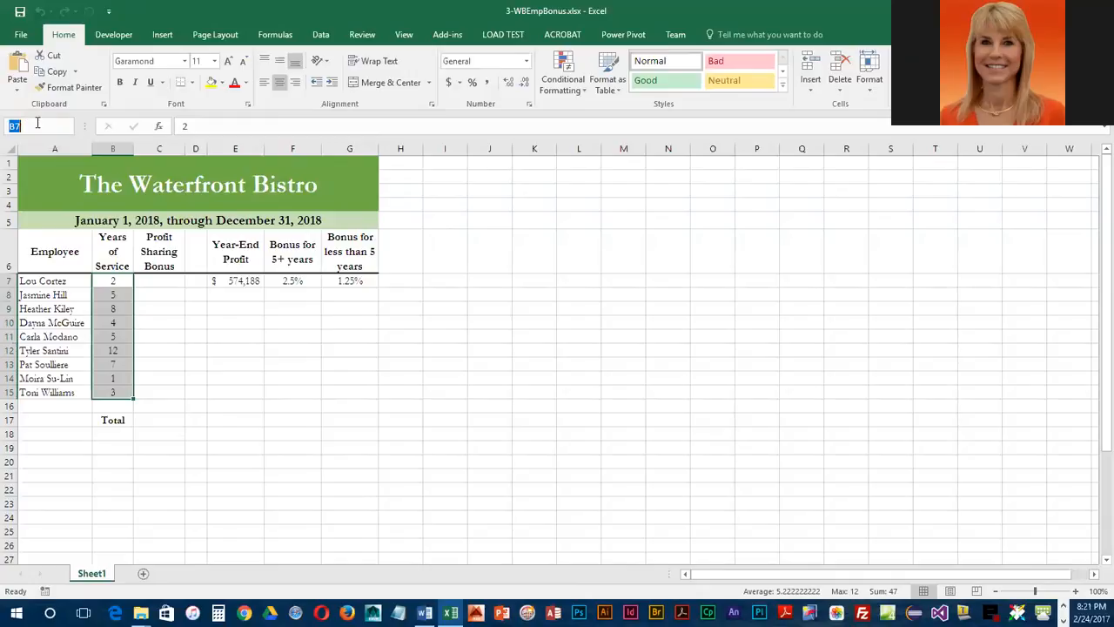
{"action": "type", "text": "Years"}
{"action": "key", "text": "Return"}
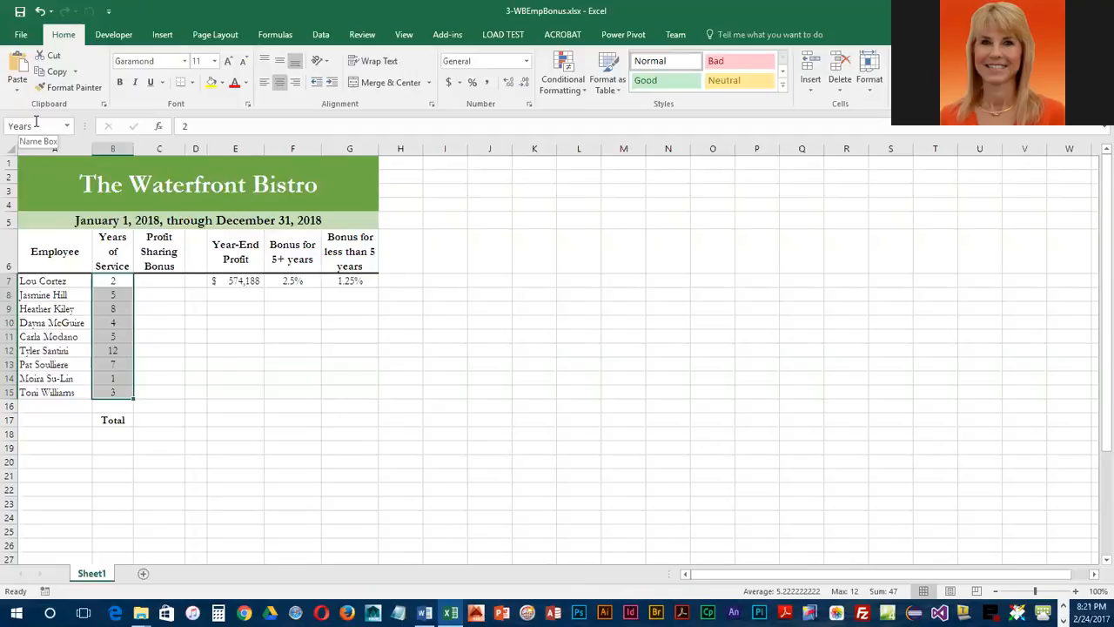
Name the year-end profit cell E7 as Profit
{"action": "left_click", "coordinate": [228, 281]}
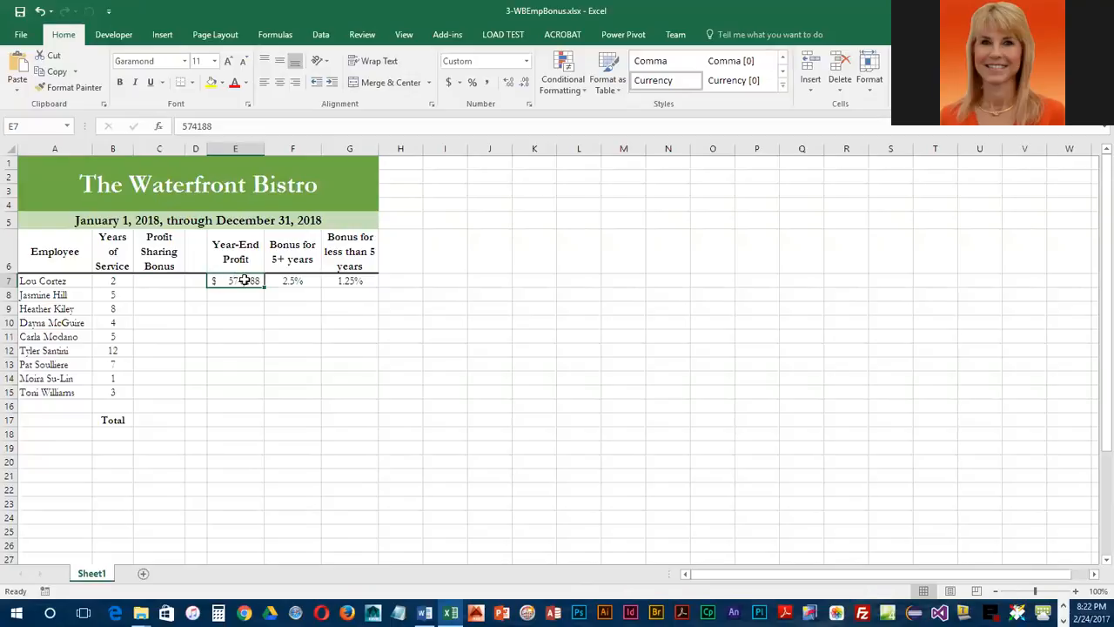
{"action": "left_click", "coordinate": [30, 127]}
{"action": "type", "text": "Profit"}
{"action": "key", "text": "Return"}
Name cell F7, the bonus rate for 5+ years, as FiveAndOver
{"action": "left_click", "coordinate": [295, 281]}
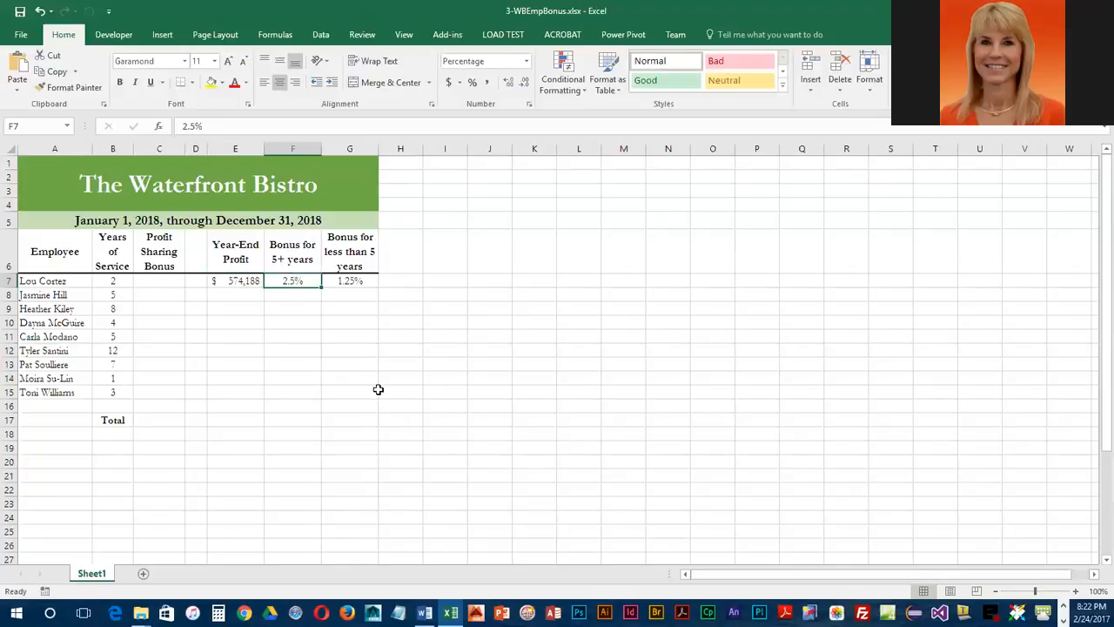
{"action": "left_click", "coordinate": [18, 126]}
{"action": "left_click", "coordinate": [31, 127]}
{"action": "type", "text": "FiveAnd"}
{"action": "type", "text": "Over"}
{"action": "key", "text": "Return"}
Name cell G7, the bonus rate for less than 5 years, as LessThanFIve
{"action": "left_click", "coordinate": [346, 282]}
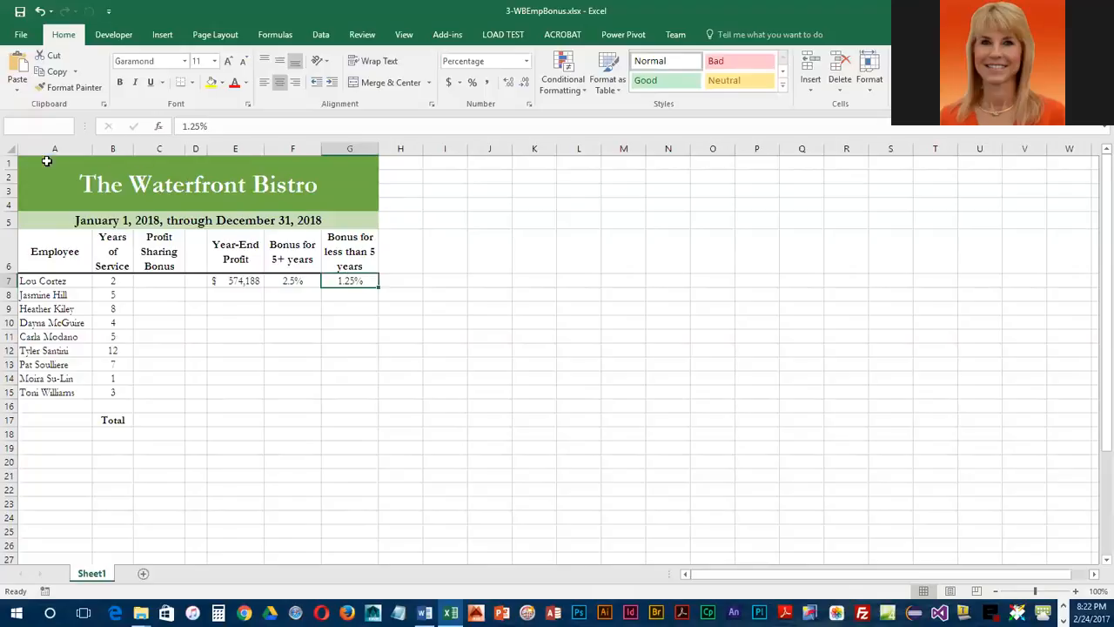
{"action": "left_click", "coordinate": [44, 127]}
{"action": "type", "text": "Less"}
{"action": "type", "text": "Than"}
{"action": "type", "text": "Five"}
{"action": "key", "text": "Return"}
Check the defined names by jumping to the Years range and to the Profit cell
{"action": "left_click", "coordinate": [47, 185]}
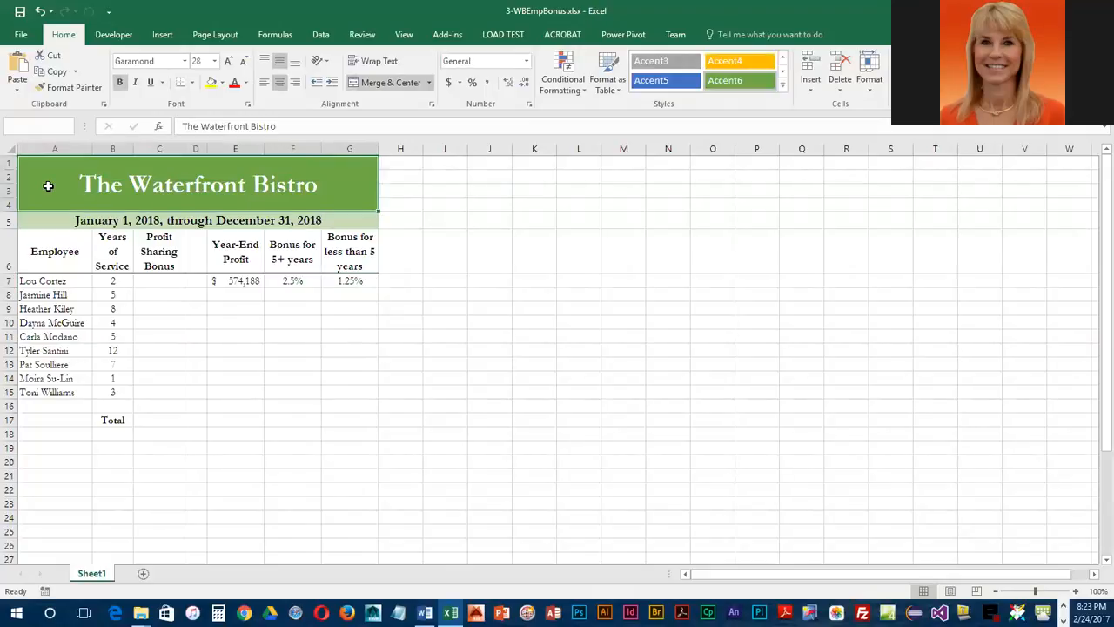
{"action": "left_click", "coordinate": [68, 126]}
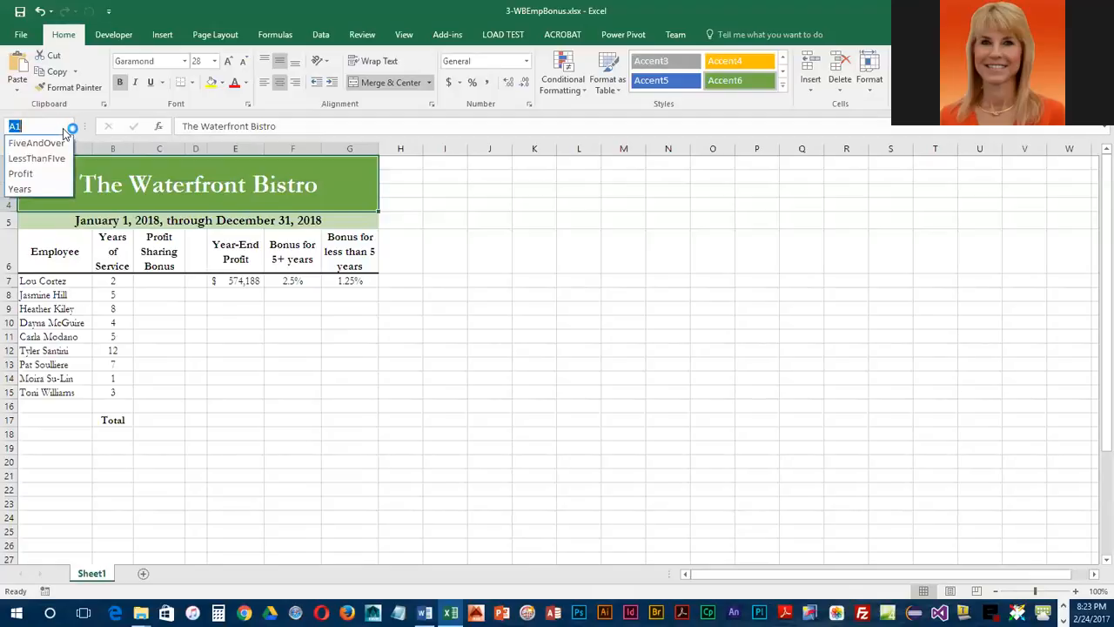
{"action": "left_click", "coordinate": [24, 188]}
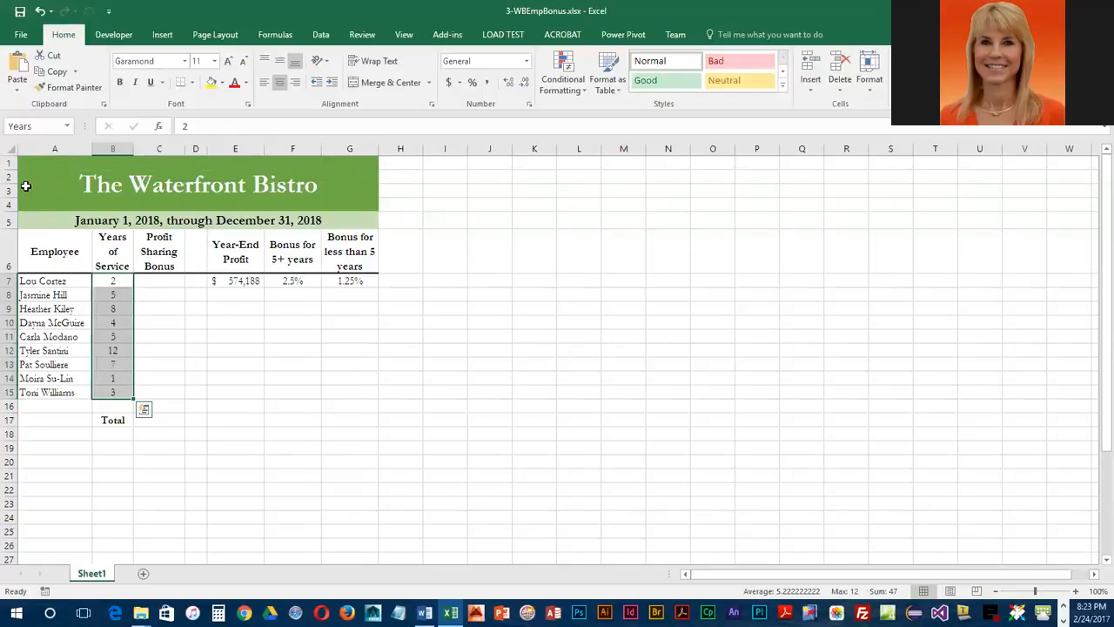
{"action": "left_click", "coordinate": [68, 126]}
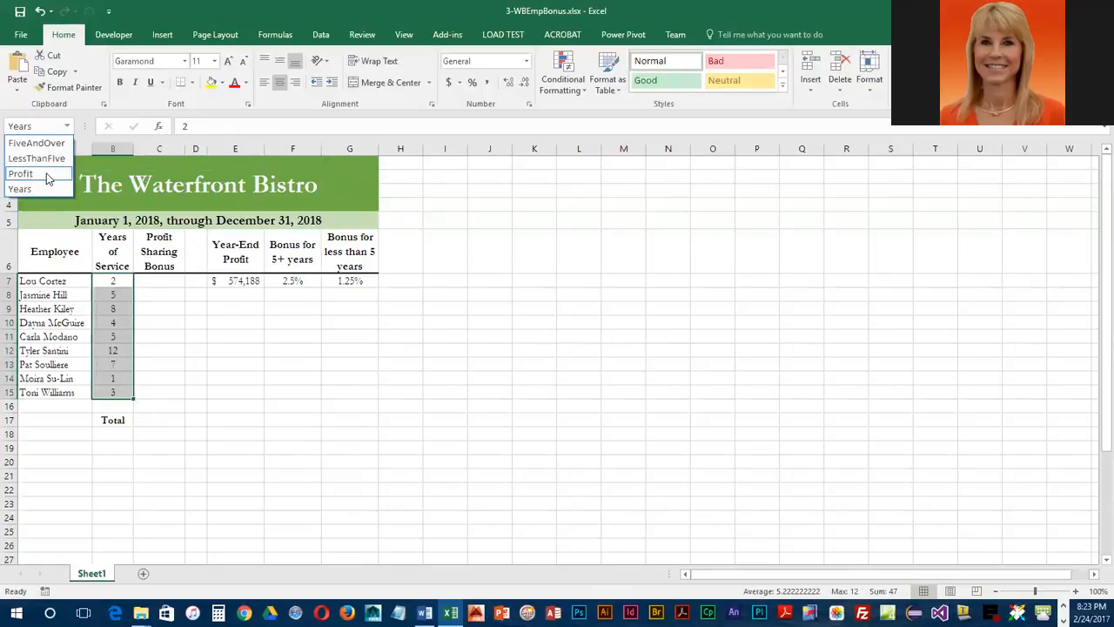
{"action": "left_click", "coordinate": [21, 173]}
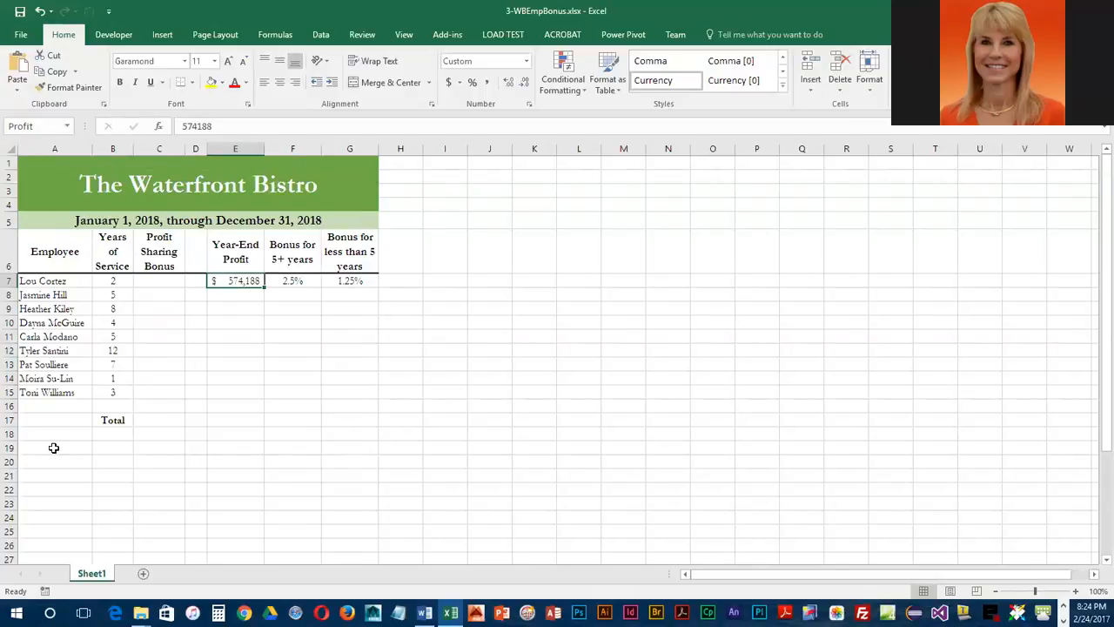
Enter the label Average Service in cell A19
{"action": "left_click", "coordinate": [53, 447]}
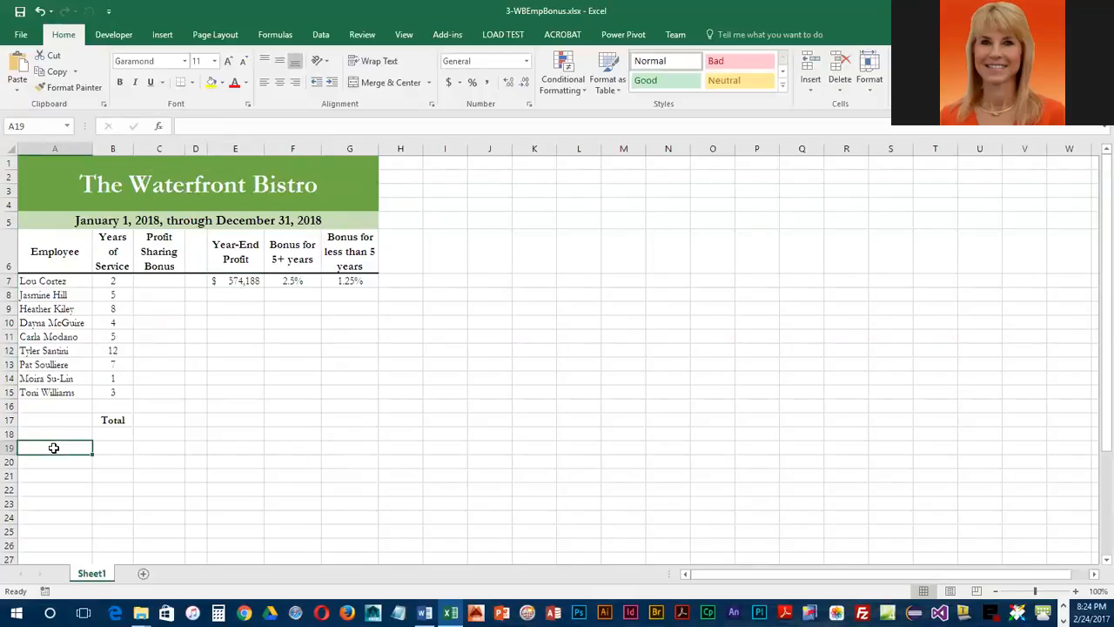
{"action": "type", "text": "Average Service"}
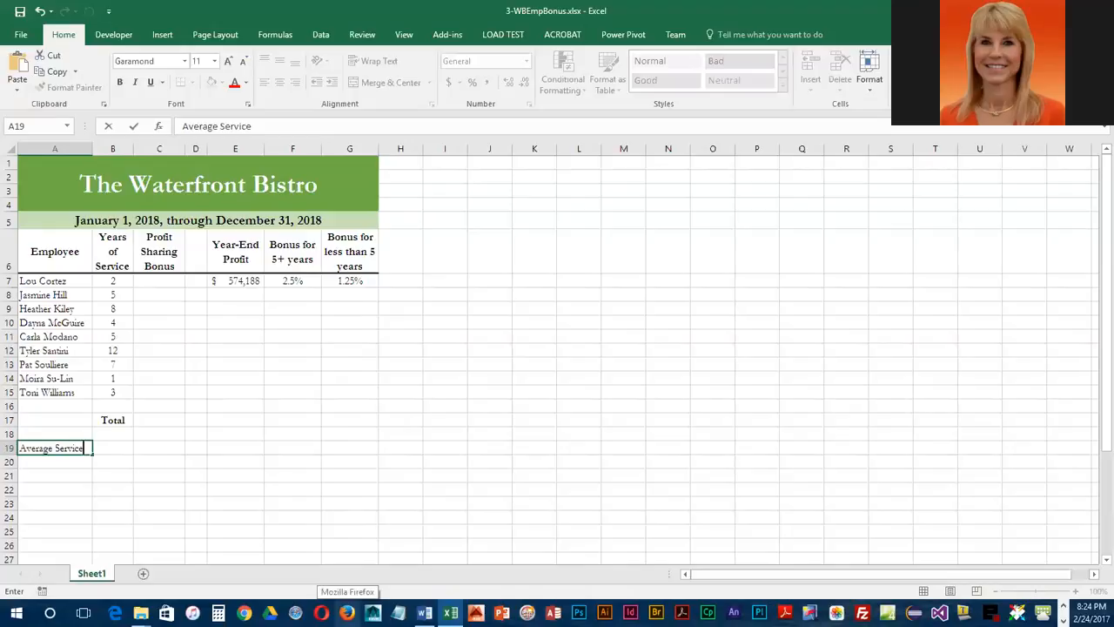
{"action": "key", "text": "Return"}
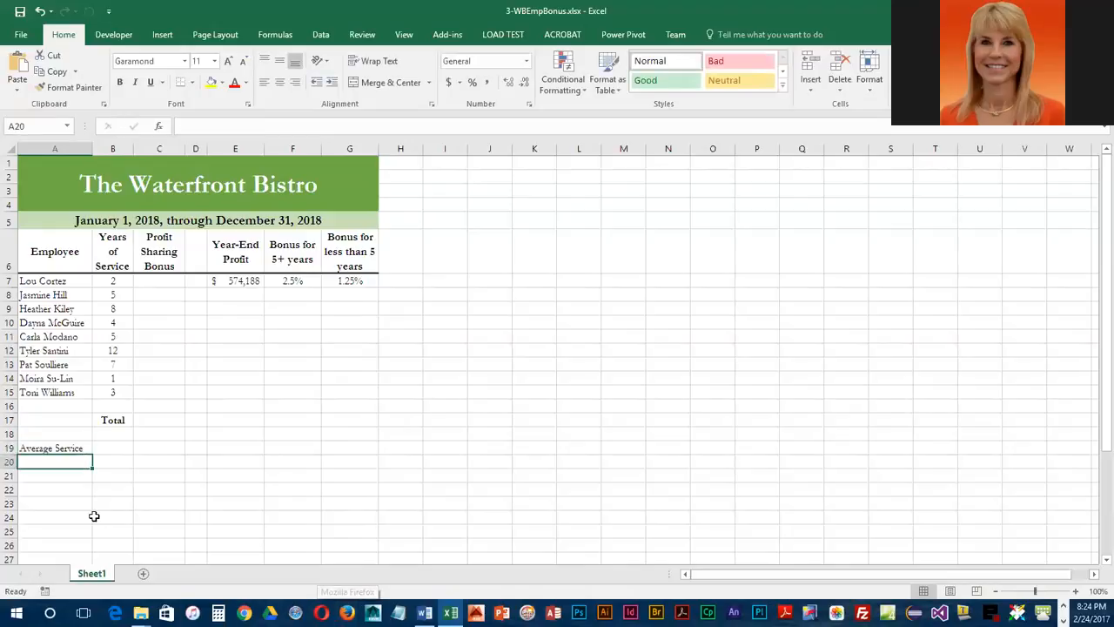
Calculate the average years of service in B19 with the formula =AVERAGE(Years)
{"action": "left_click", "coordinate": [120, 447]}
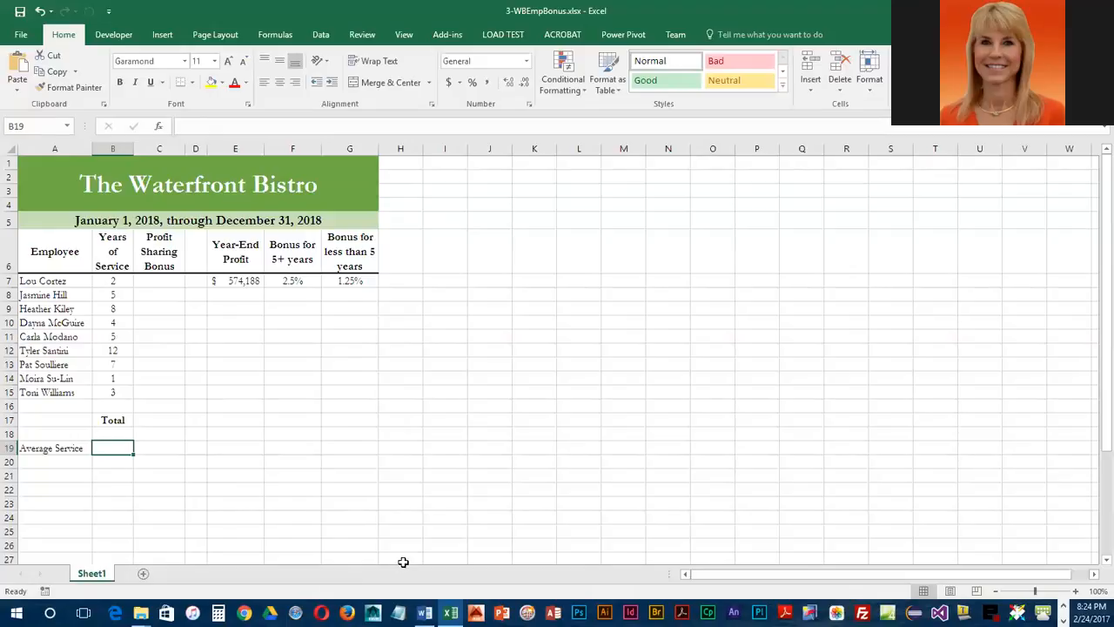
{"action": "type", "text": "="}
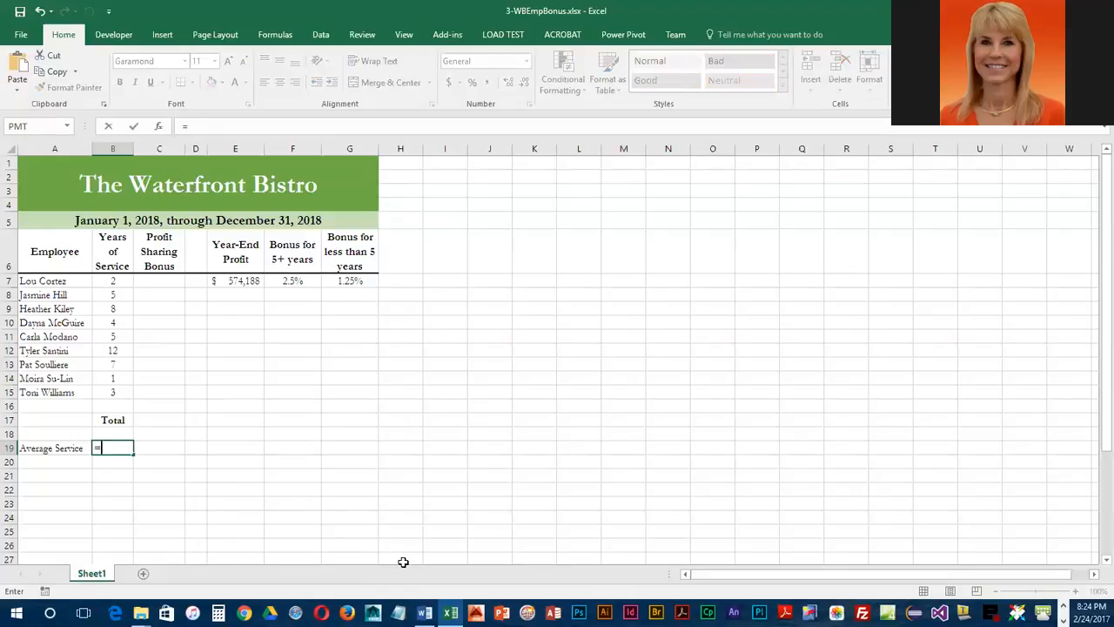
{"action": "type", "text": "averag"}
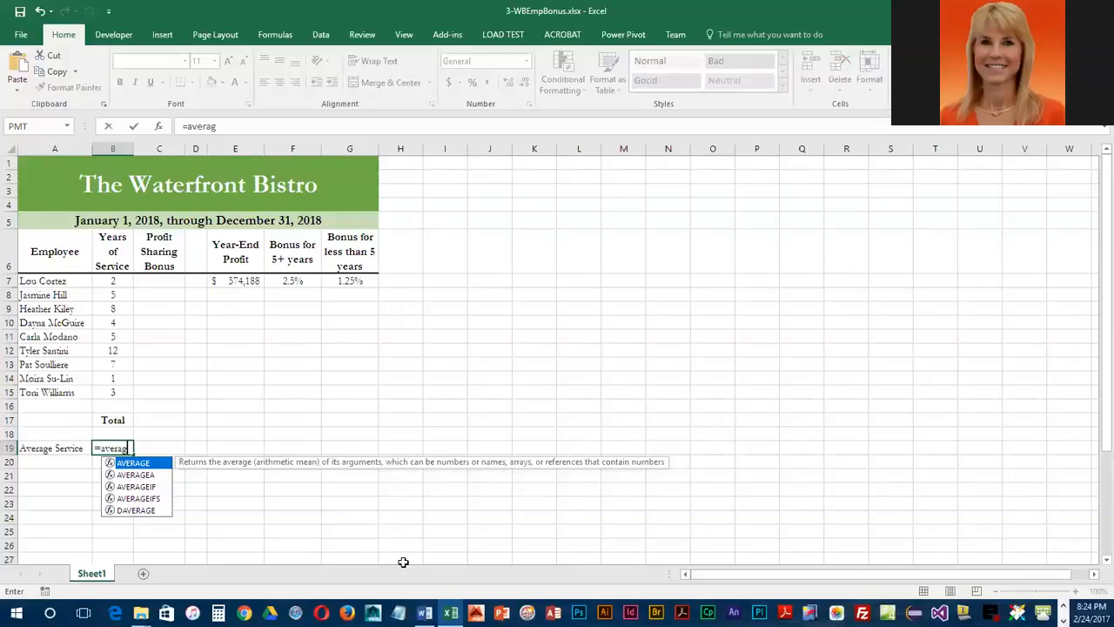
{"action": "double_click", "coordinate": [133, 463]}
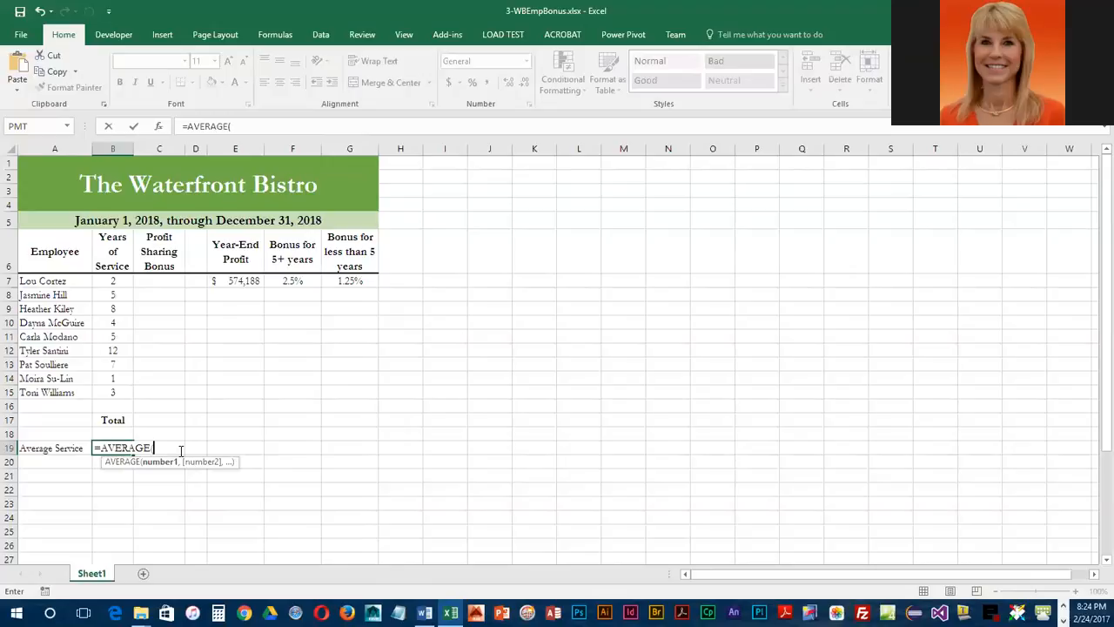
{"action": "type", "text": "Years"}
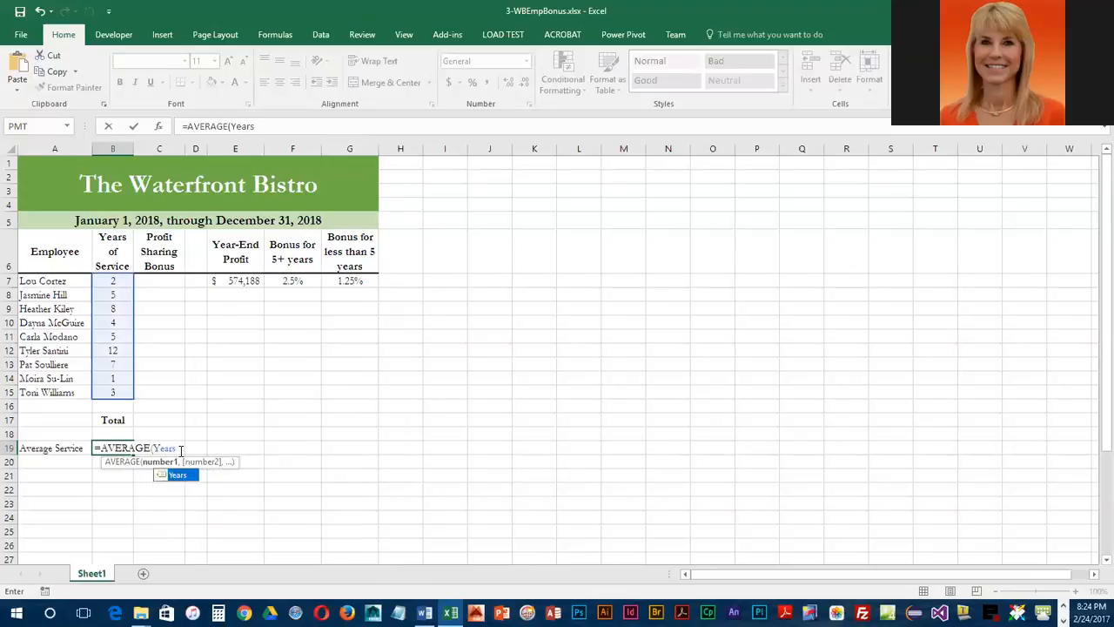
{"action": "type", "text": ")"}
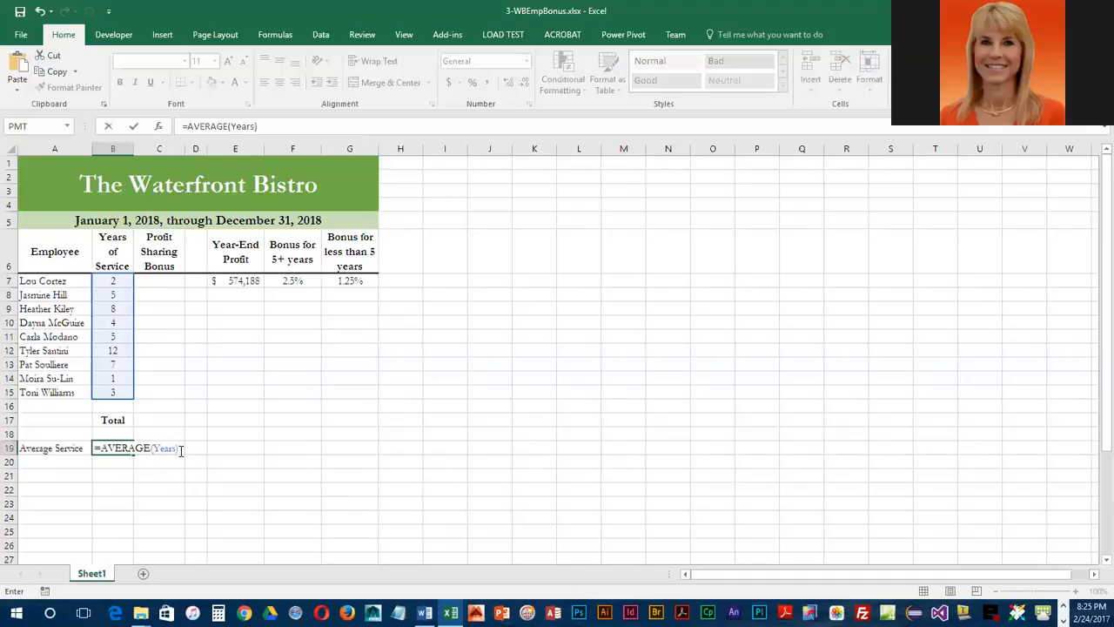
{"action": "key", "text": "Return"}
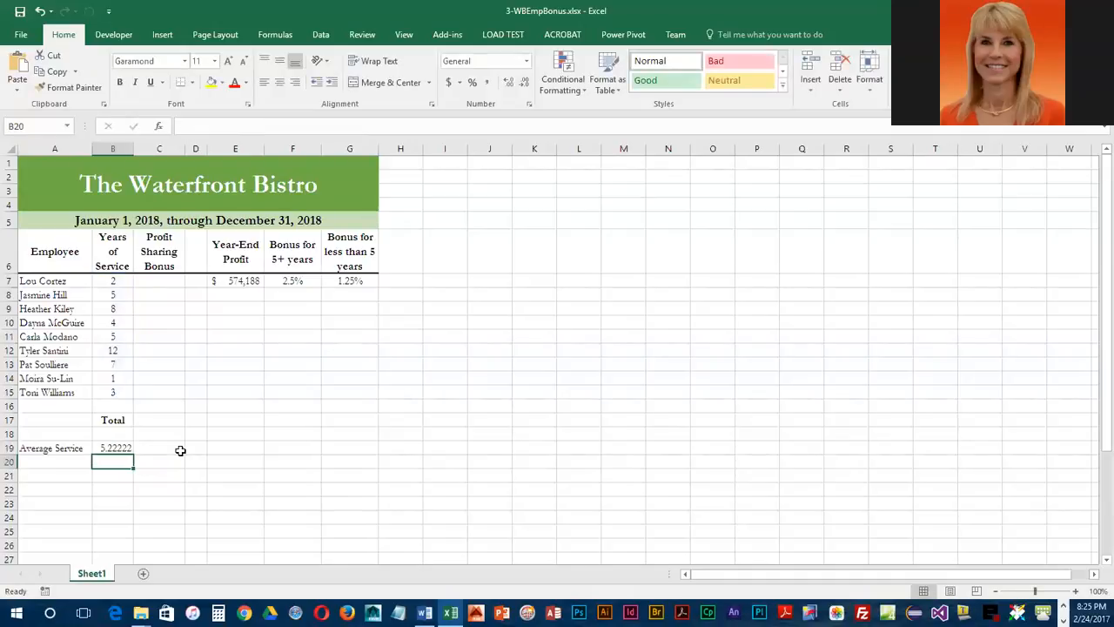
Re-enter the range name in the B19 average formula in lowercase as years
{"action": "left_click", "coordinate": [126, 448]}
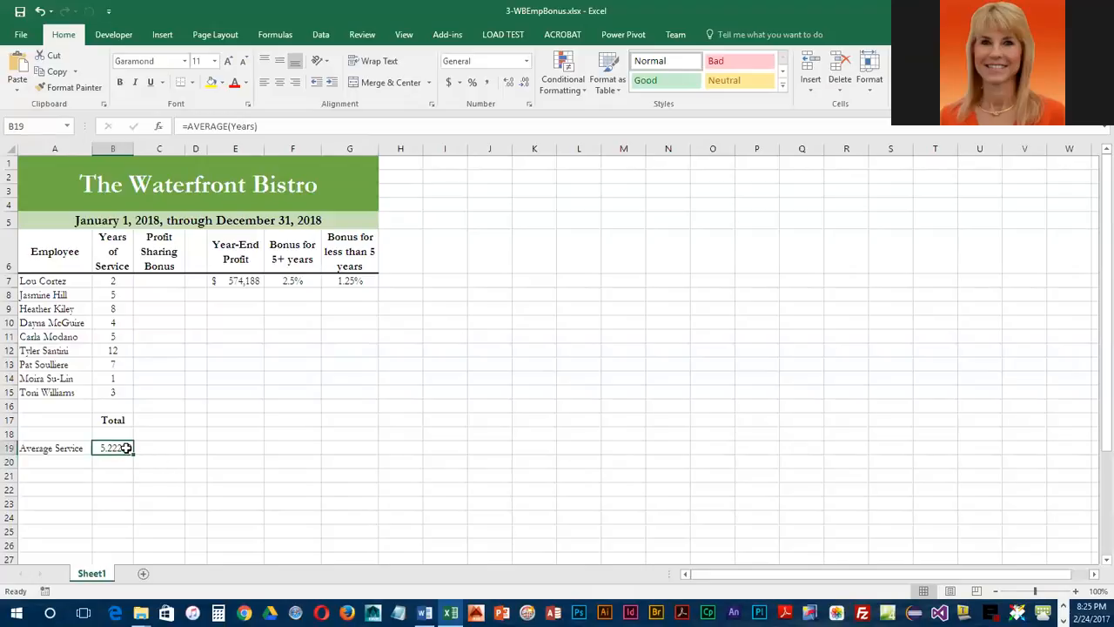
{"action": "left_click", "coordinate": [235, 126]}
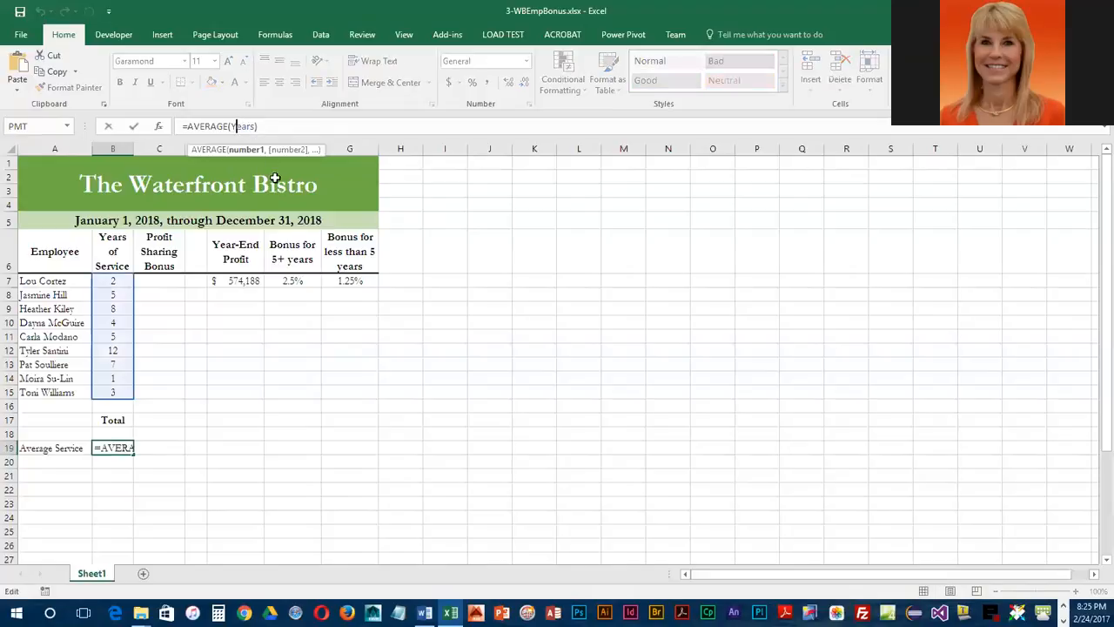
{"action": "key", "text": "BackSpace"}
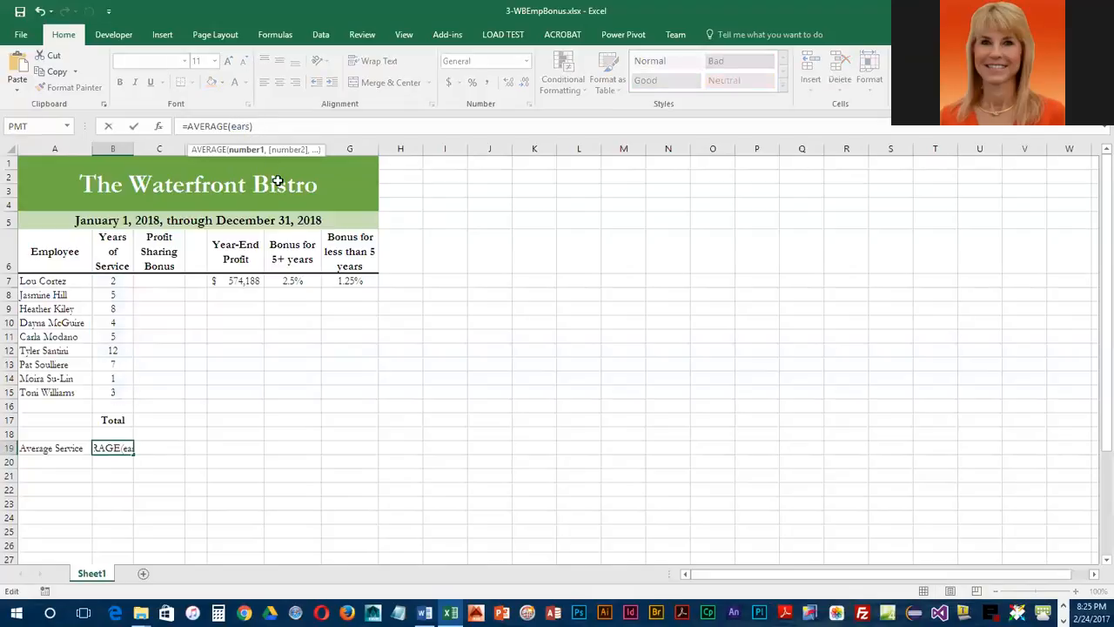
{"action": "type", "text": "y"}
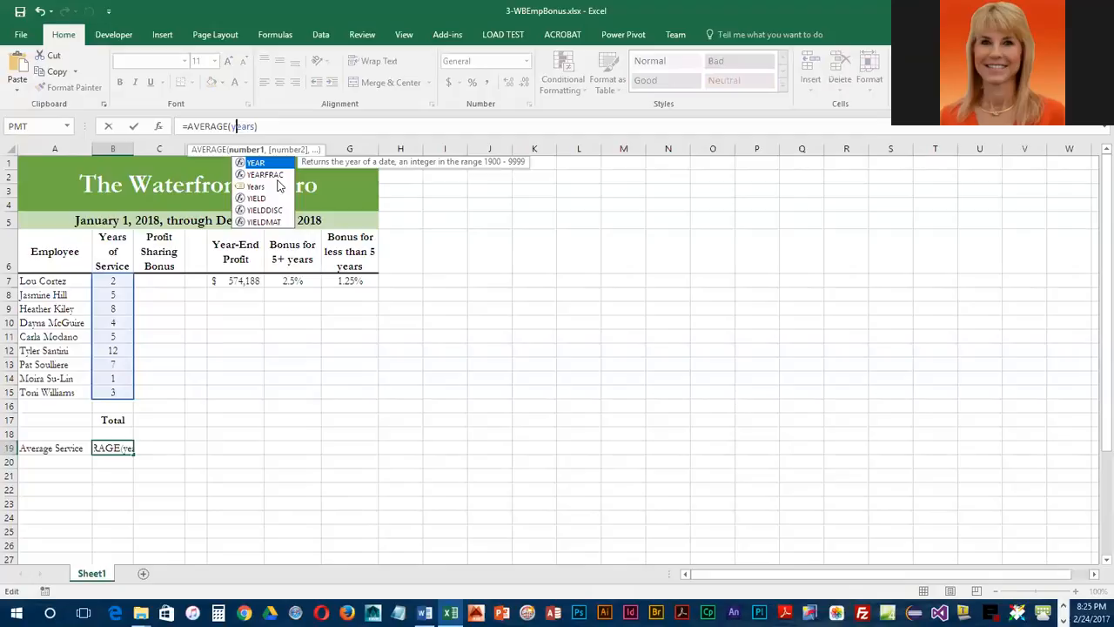
{"action": "key", "text": "Return"}
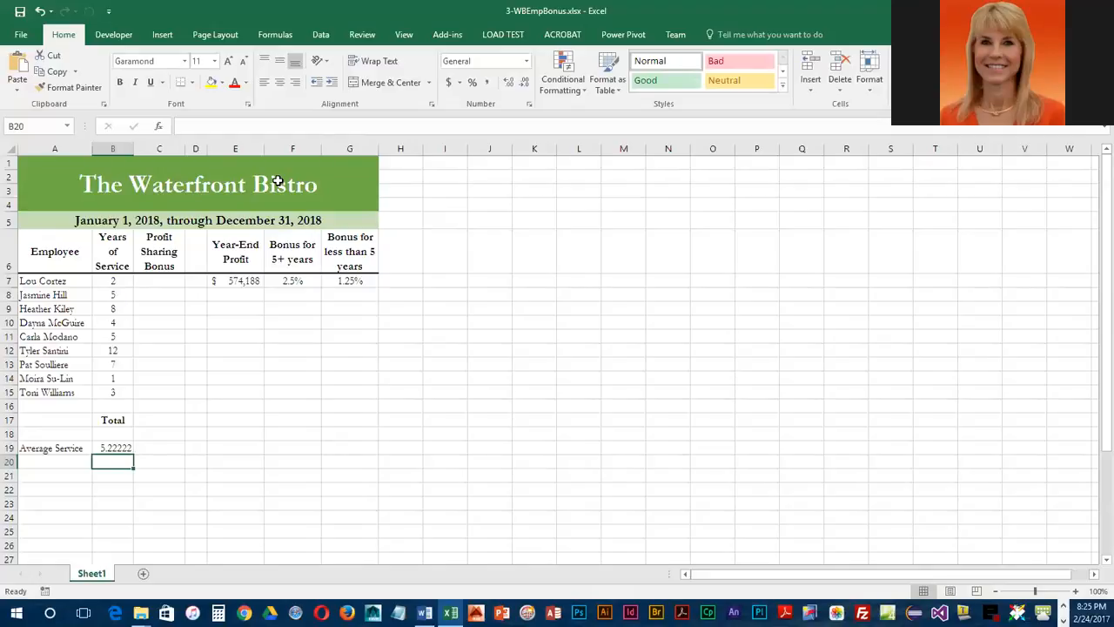
Reduce the average service value in B19 to one decimal place
{"action": "left_click", "coordinate": [102, 446]}
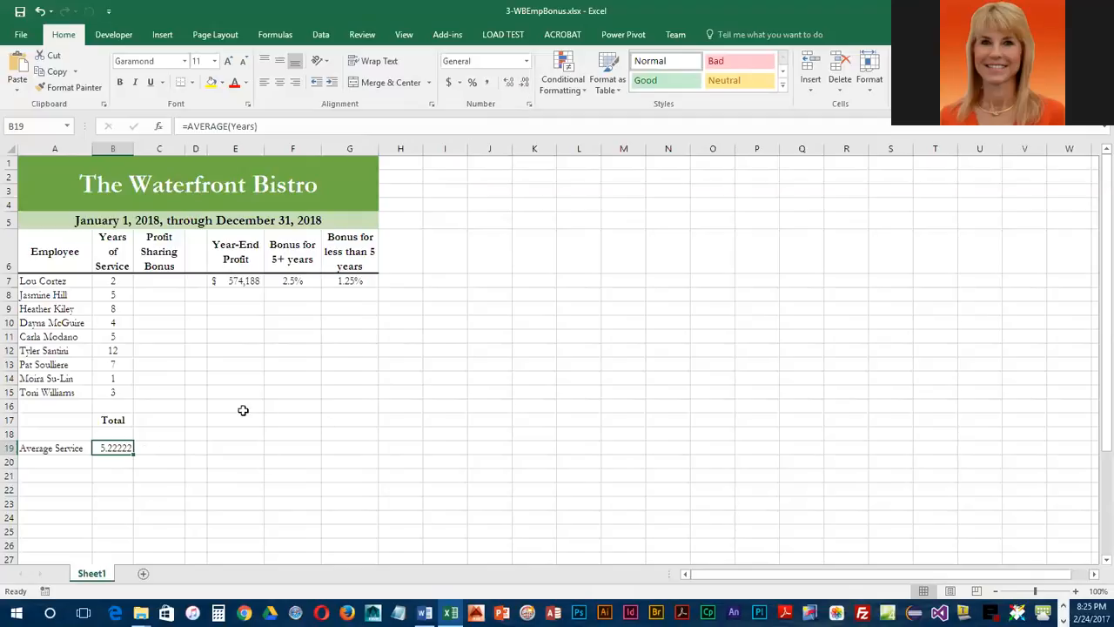
{"action": "left_click", "coordinate": [524, 84]}
{"action": "left_click", "coordinate": [523, 83]}
{"action": "left_click", "coordinate": [524, 83]}
{"action": "left_click", "coordinate": [524, 83]}
{"action": "left_click", "coordinate": [524, 84]}
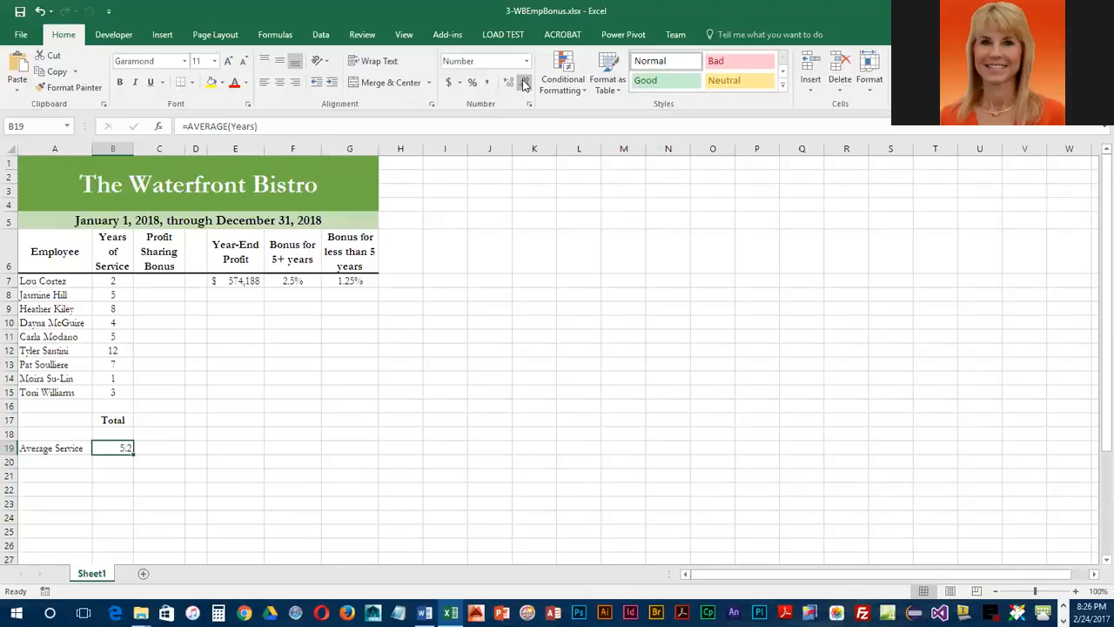